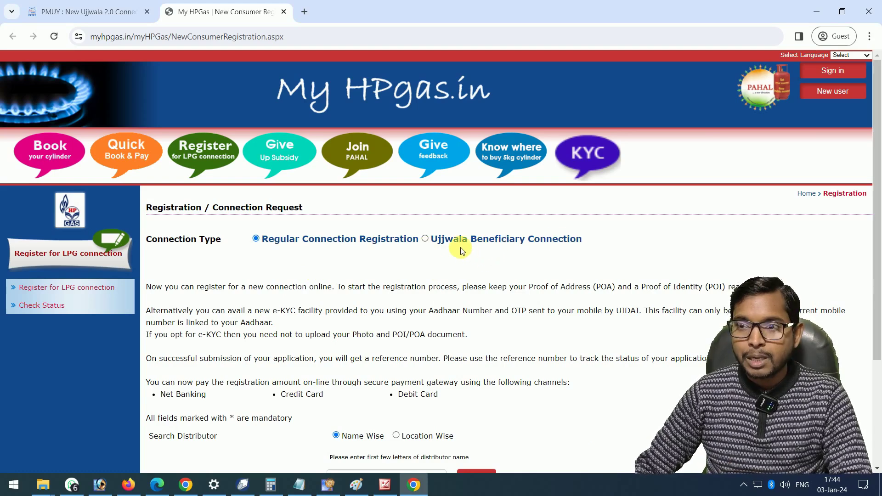
# Set the connection type to Ujjwala Beneficiary Connection and accept the eligibility declaration.
pyautogui.click(425, 239)
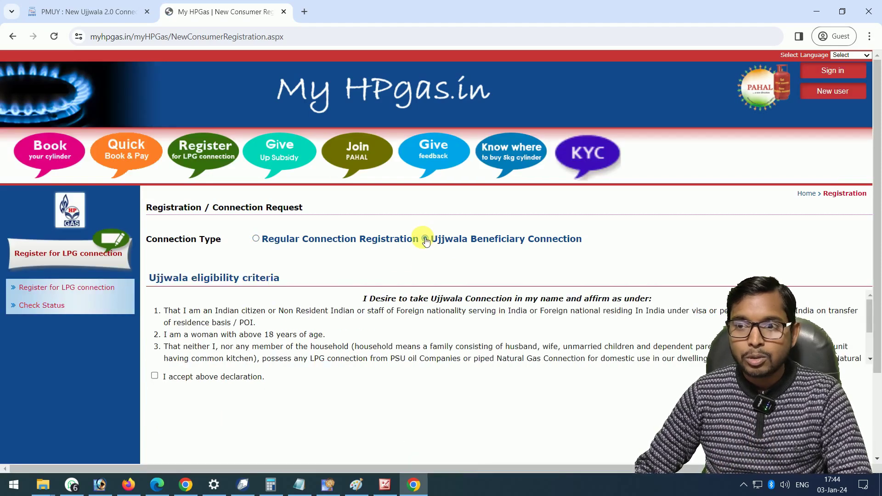
pyautogui.scroll(-3, 266, 315)
pyautogui.scroll(3, 264, 322)
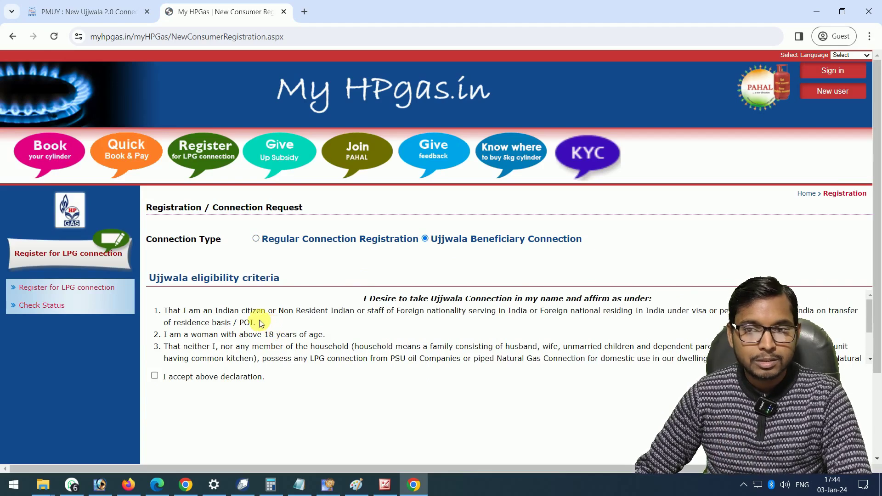
pyautogui.click(156, 375)
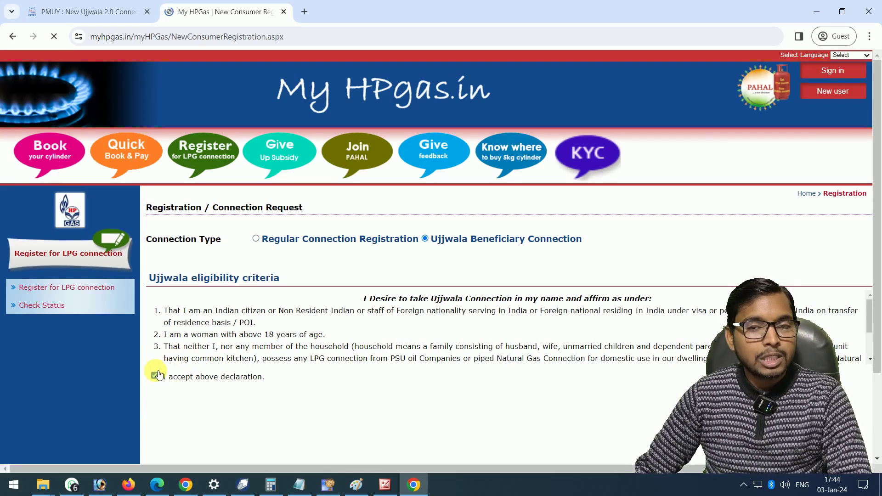
# Switch the distributor search to Location Wise and set the state to Uttar Pradesh.
pyautogui.scroll(-5, 349, 342)
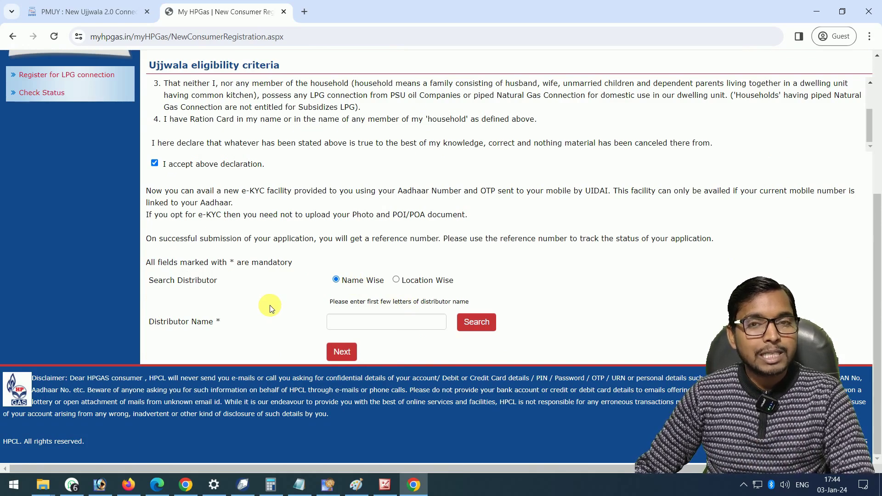
pyautogui.click(396, 281)
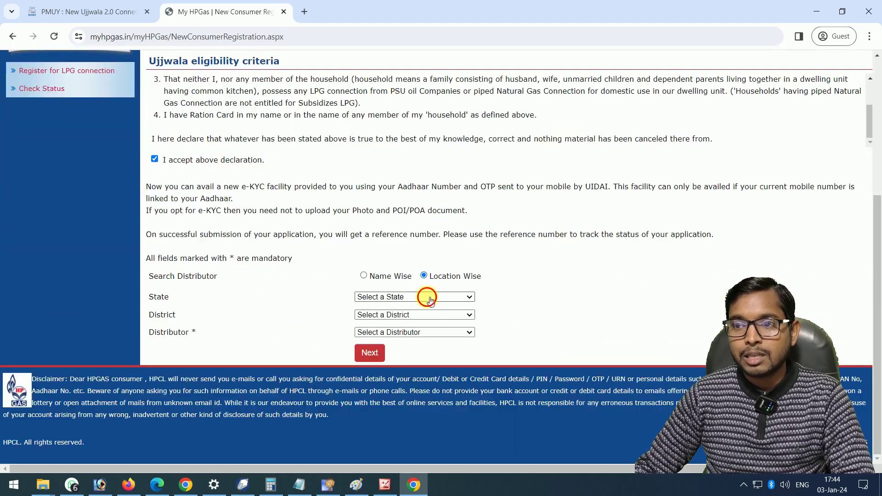
pyautogui.click(430, 297)
pyautogui.press('u')
pyautogui.press('Return')
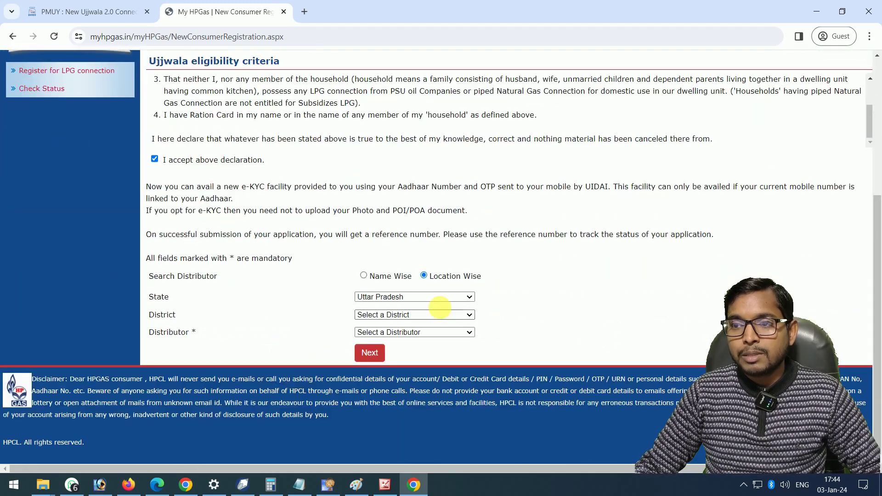
# Select AURAIYA as the district for the distributor search.
pyautogui.click(413, 316)
pyautogui.press('a')
pyautogui.press('m')
pyautogui.press('r')
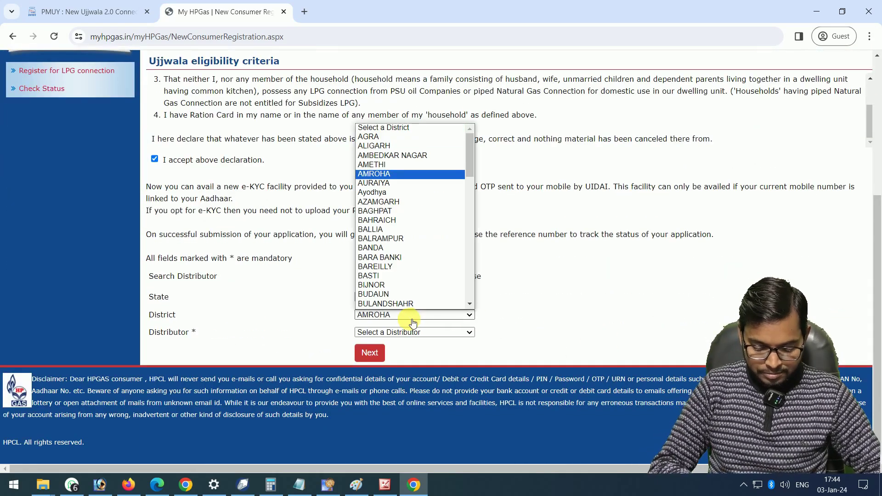
pyautogui.press('Down')
pyautogui.press('Return')
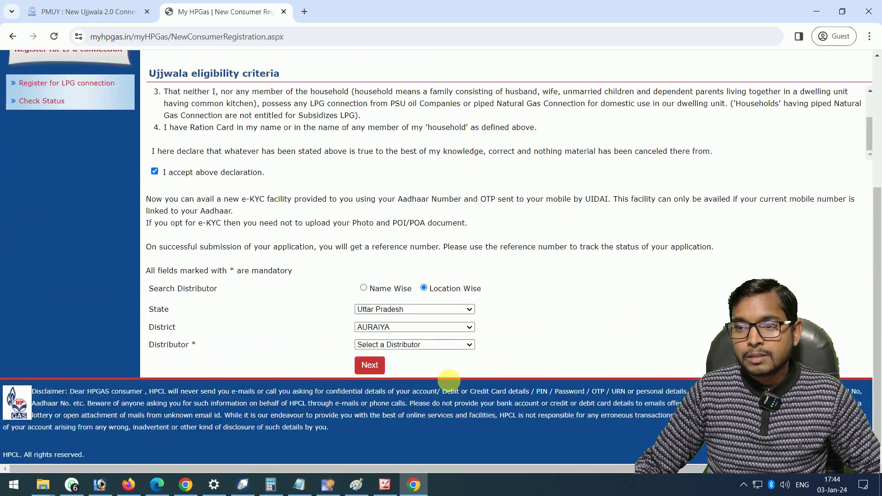
# Set the district for the distributor search to AMROHA.
pyautogui.click(402, 316)
pyautogui.press('a')
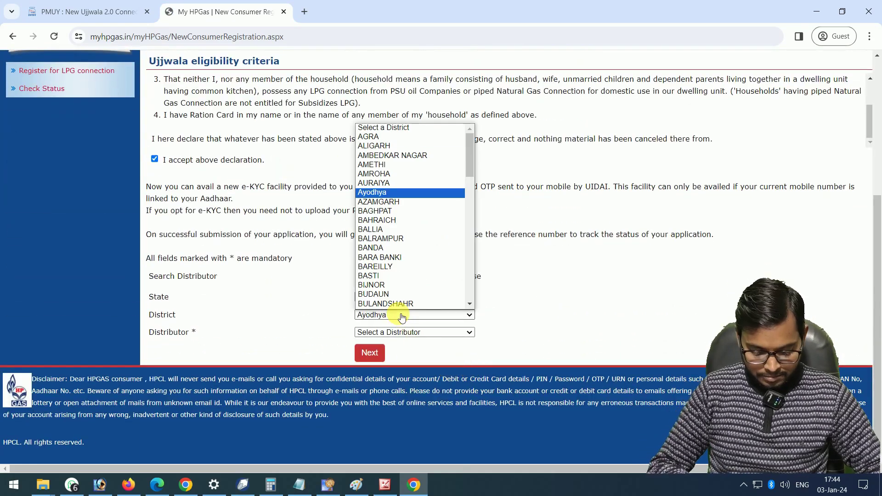
pyautogui.press('m')
pyautogui.press('r')
pyautogui.press('Return')
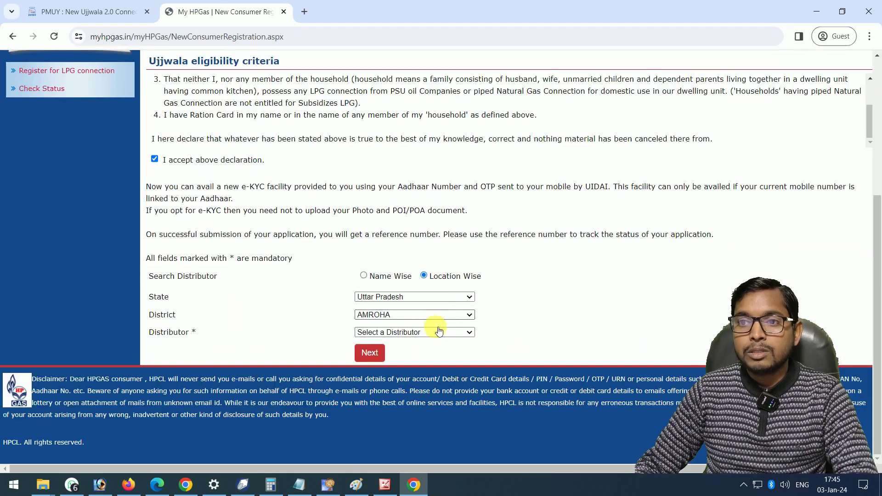
# Select NARAYAN GAS SERVICE as the distributor.
pyautogui.click(407, 332)
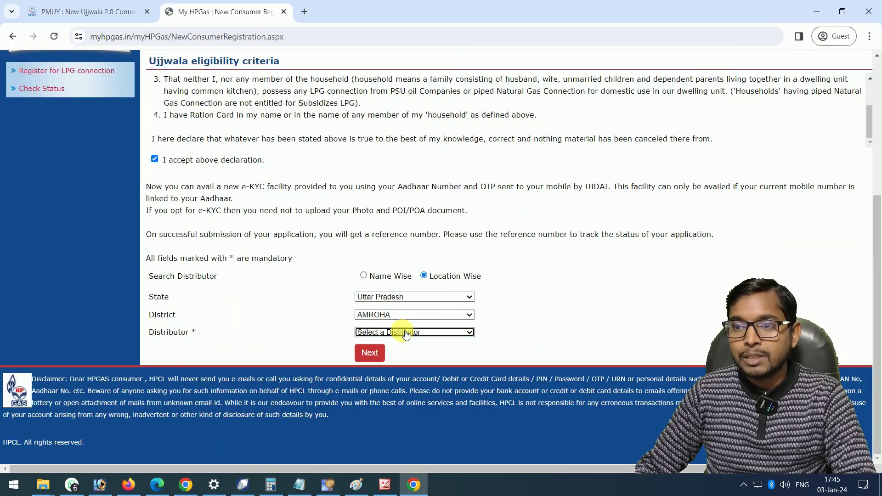
pyautogui.click(406, 334)
pyautogui.click(406, 334)
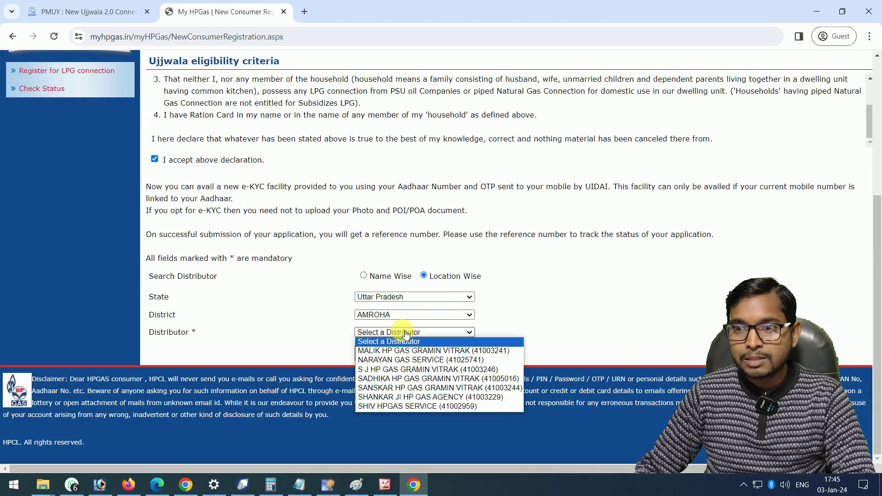
pyautogui.click(408, 360)
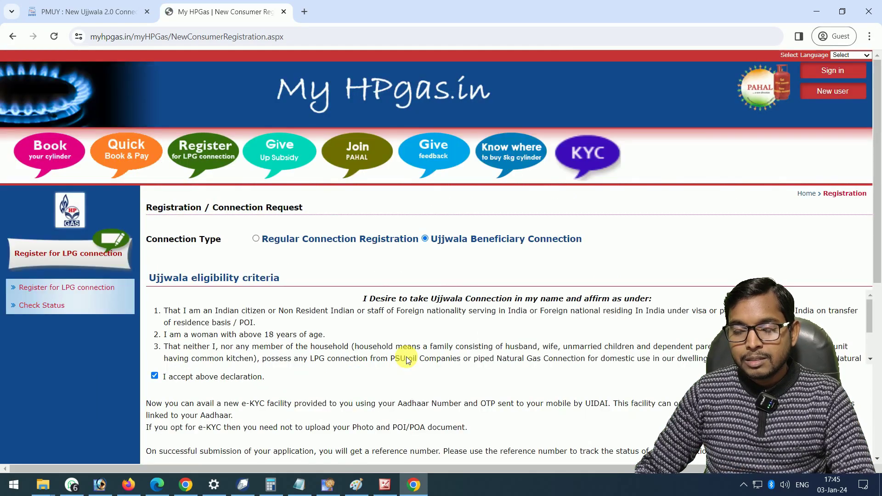
# Review the chosen distributor's address and proceed to the Ujjwala KYC application form.
pyautogui.scroll(-10, 406, 357)
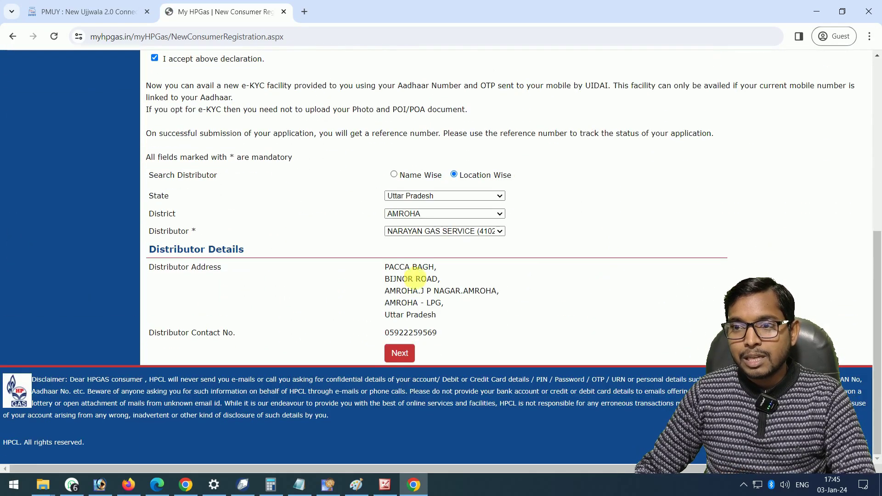
pyautogui.moveTo(380, 266); pyautogui.dragTo(420, 303)
pyautogui.click(524, 343)
pyautogui.click(399, 352)
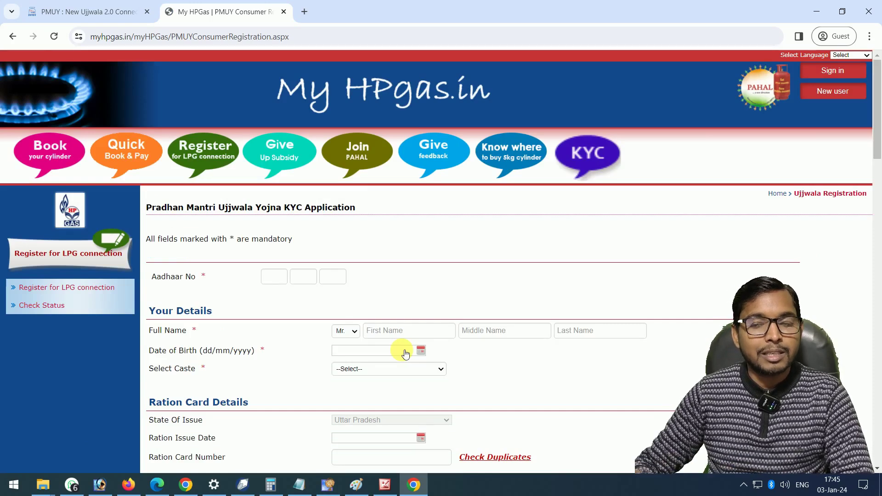
# Examine the Aadhaar number, title and full name fields of the KYC application form.
pyautogui.scroll(-1, 290, 281)
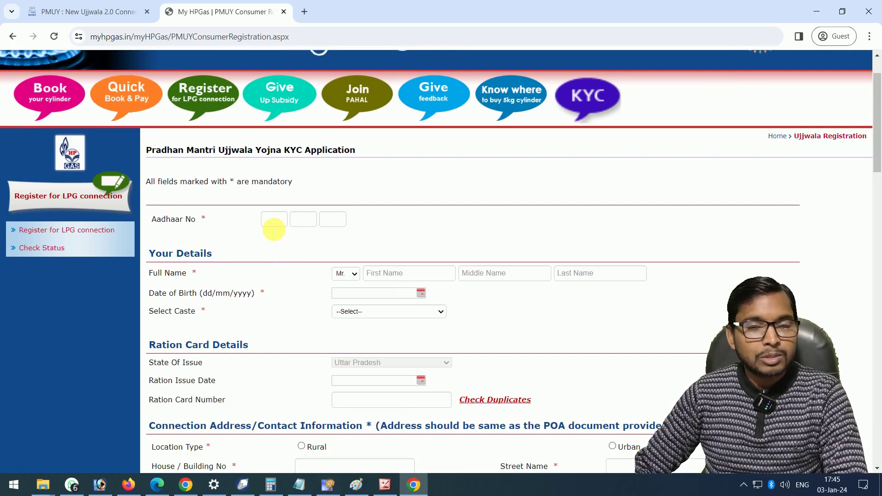
pyautogui.scroll(-2, 275, 229)
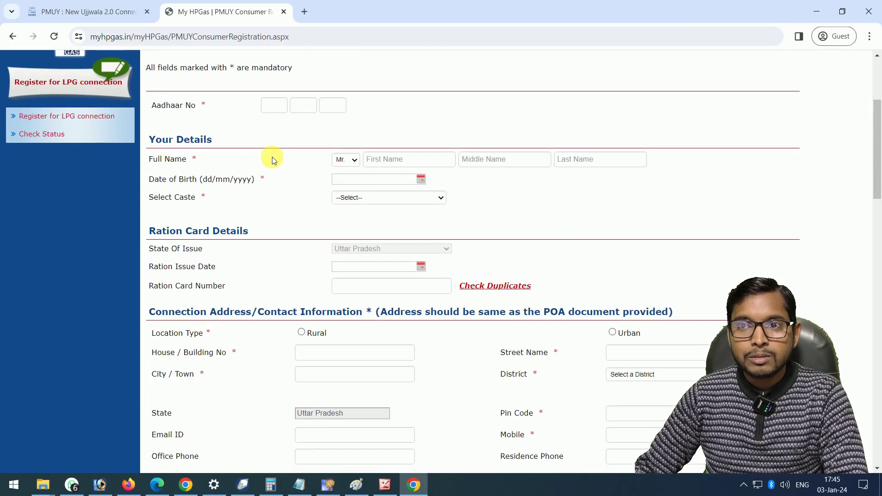
pyautogui.scroll(1, 276, 183)
pyautogui.click(274, 166)
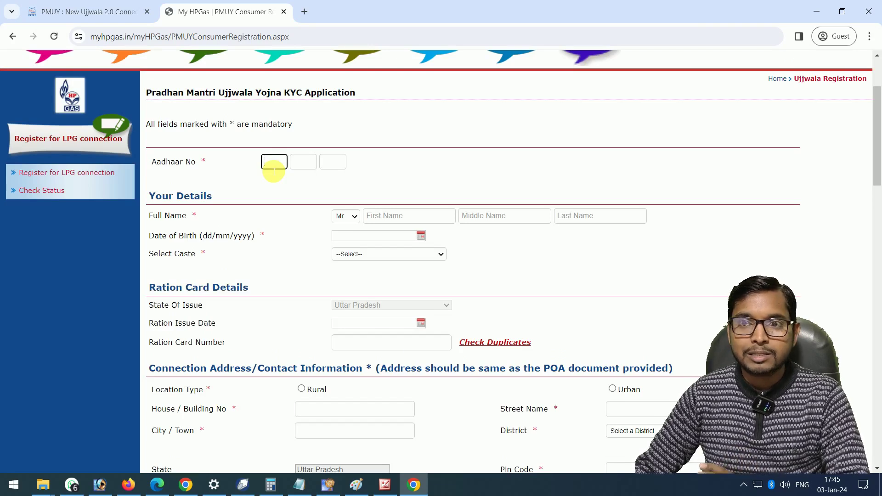
pyautogui.click(303, 163)
pyautogui.click(332, 163)
pyautogui.click(312, 183)
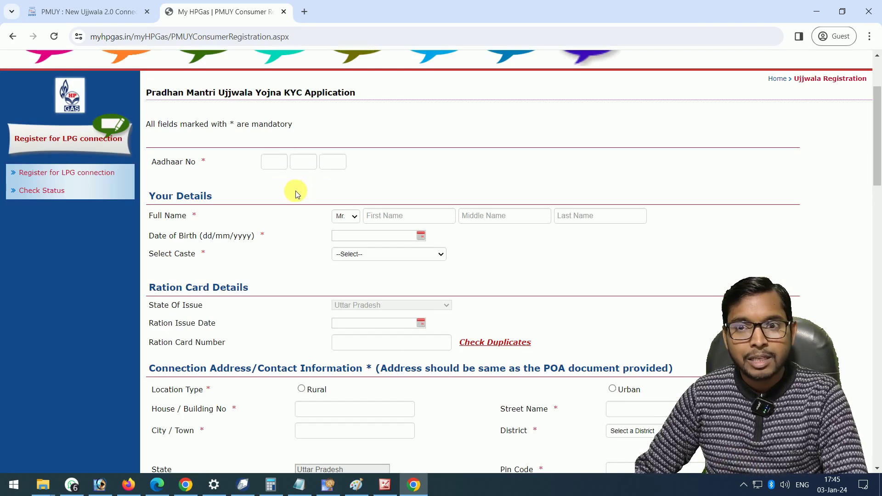
pyautogui.click(342, 217)
pyautogui.click(340, 226)
pyautogui.click(387, 218)
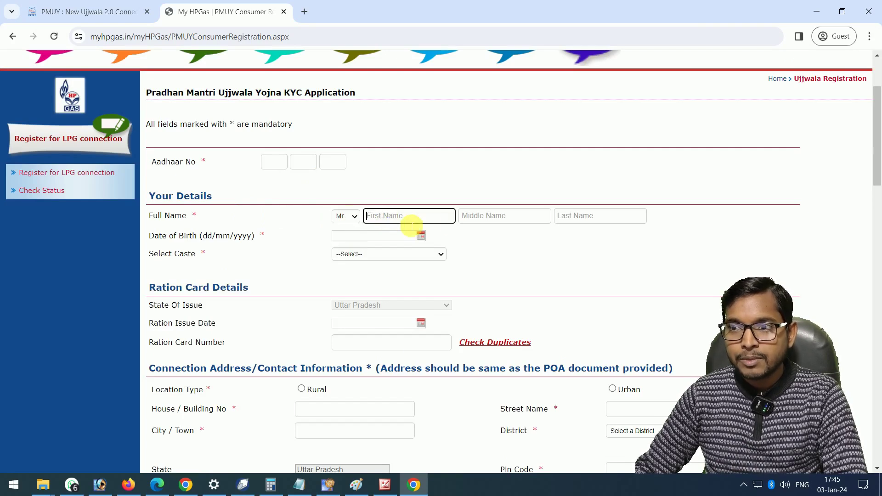
pyautogui.click(603, 220)
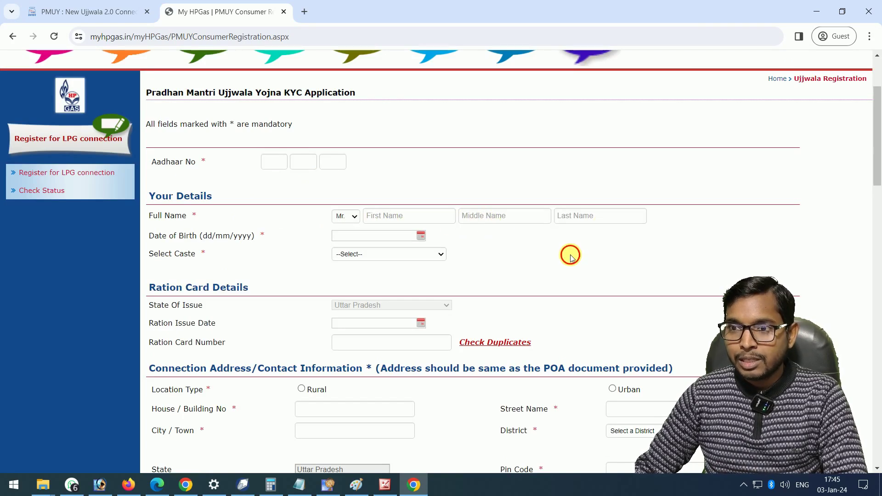
# Enter the applicant's Aadhaar number in its three-part field.
pyautogui.click(281, 167)
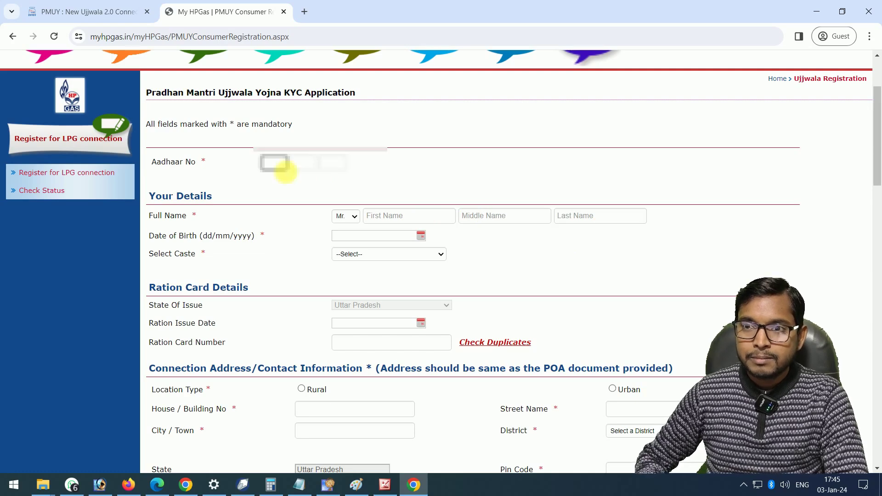
pyautogui.write('1234')
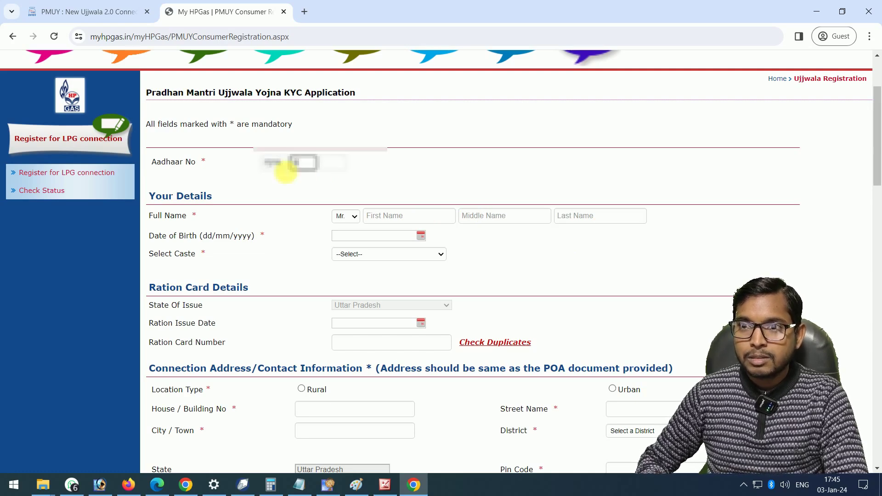
pyautogui.write('1')
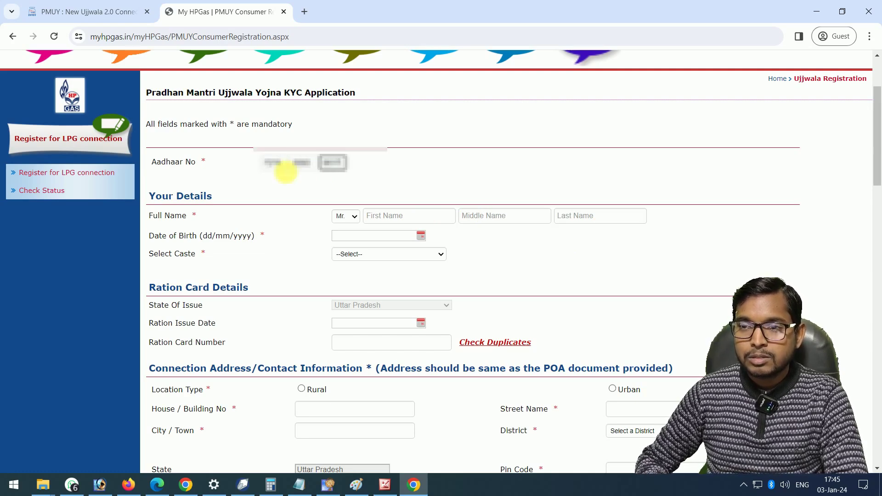
pyautogui.click(279, 188)
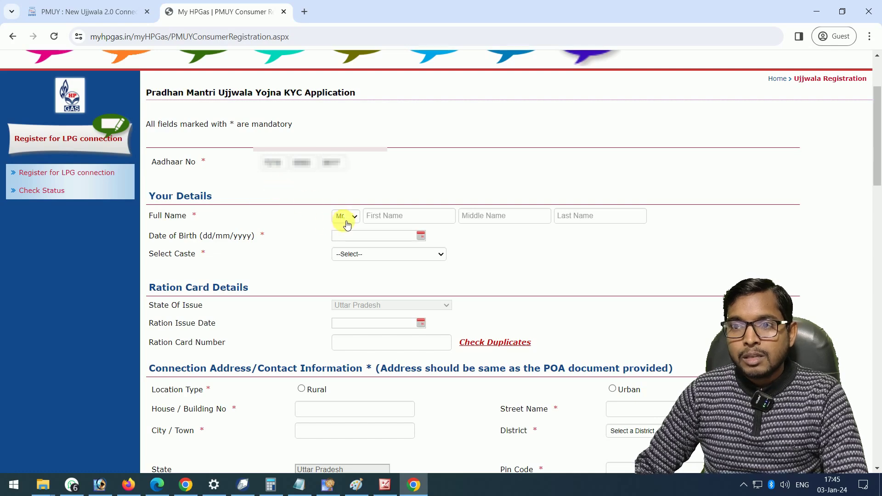
# Check the date of birth calendar and set the applicant's caste to SC - Scheduled Caste.
pyautogui.click(352, 236)
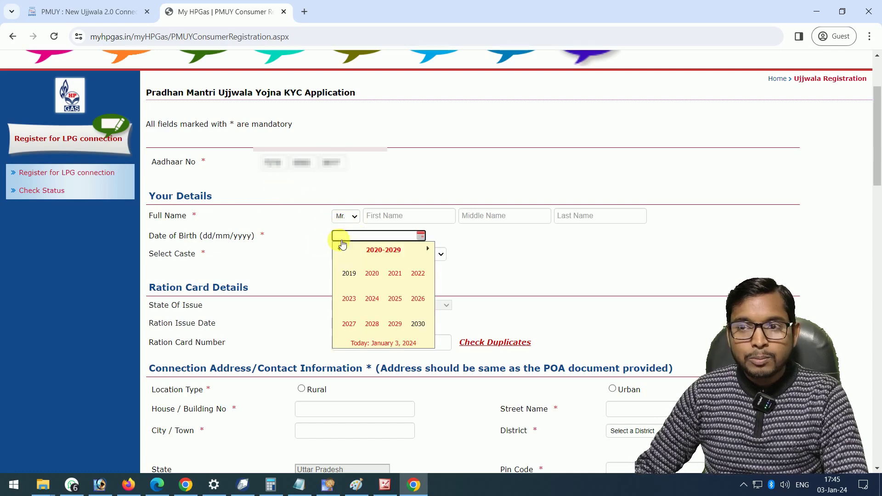
pyautogui.click(313, 250)
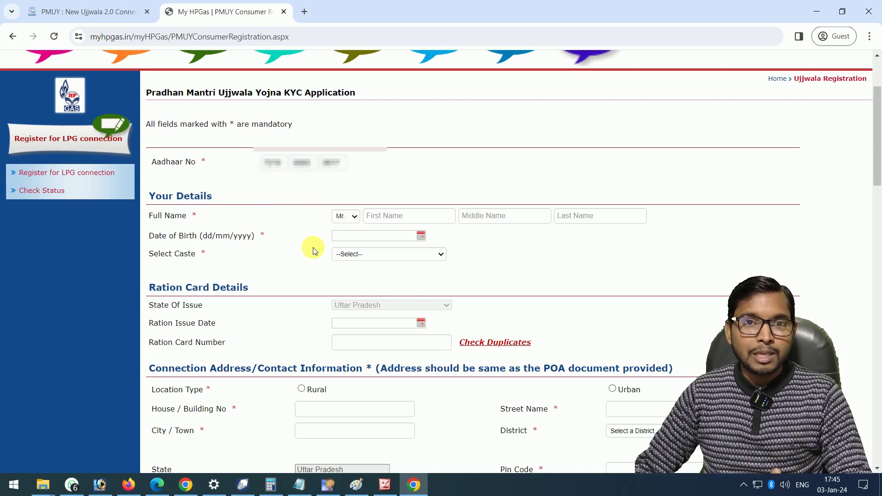
pyautogui.click(378, 256)
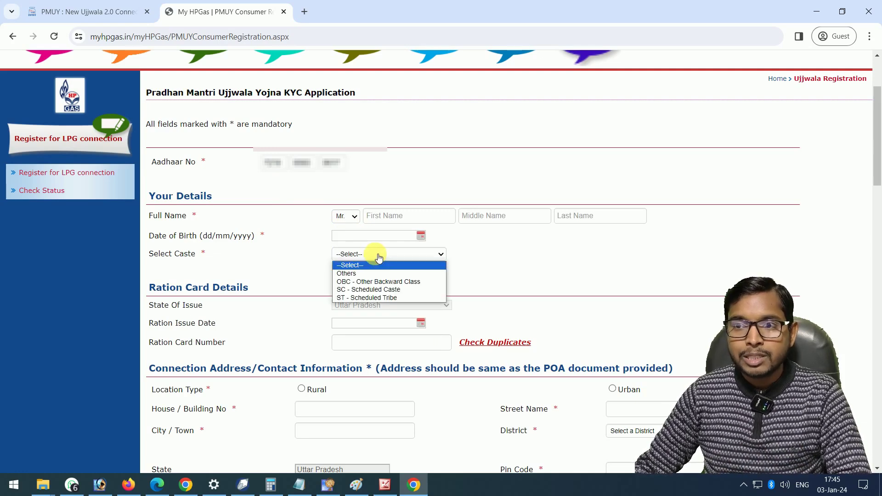
pyautogui.click(378, 257)
pyautogui.click(366, 254)
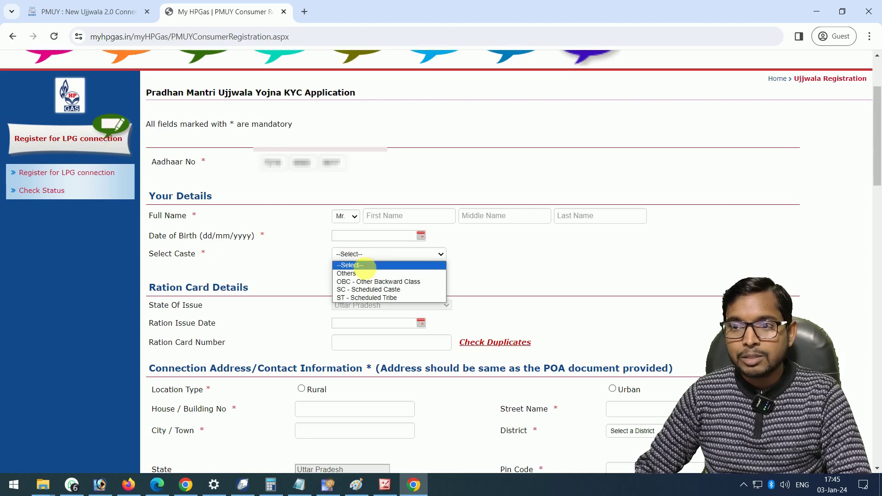
pyautogui.click(367, 291)
# Examine the Ration Card Details section, including the issue date calendar and the card number field.
pyautogui.scroll(-4, 375, 276)
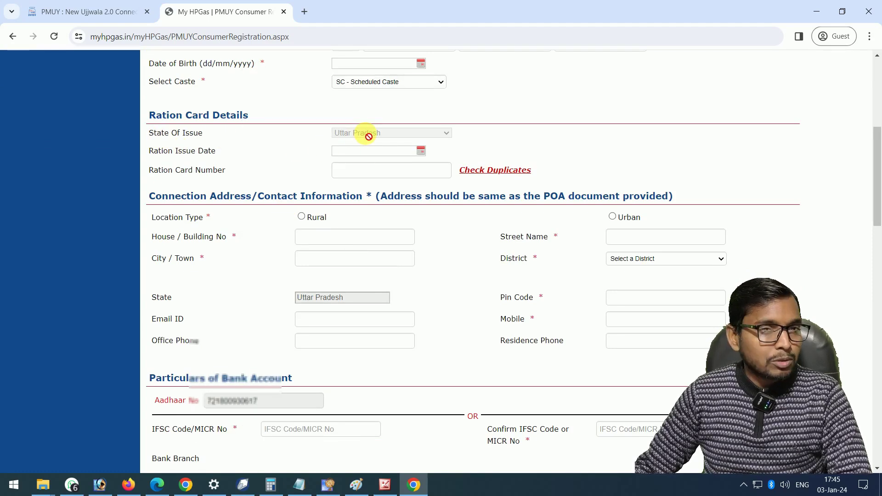
pyautogui.click(421, 151)
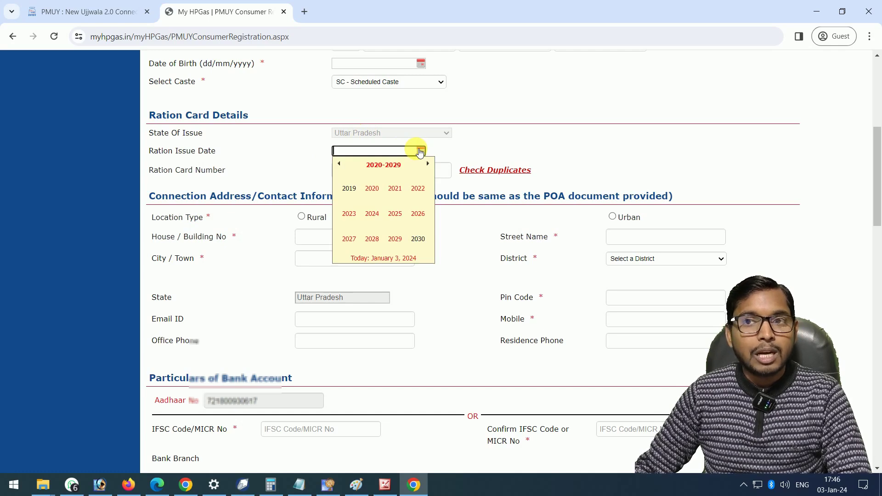
pyautogui.moveTo(148, 115); pyautogui.dragTo(254, 112)
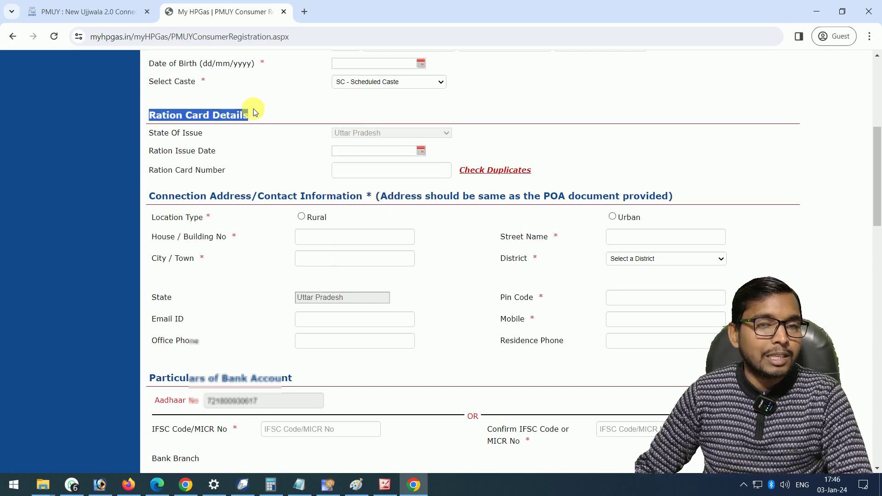
pyautogui.click(252, 159)
pyautogui.moveTo(150, 152); pyautogui.dragTo(254, 161)
pyautogui.click(254, 161)
pyautogui.click(377, 156)
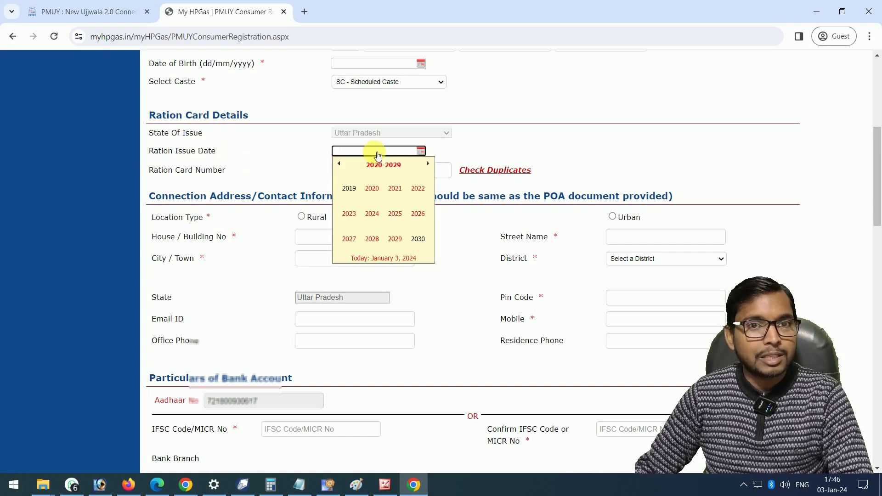
pyautogui.click(277, 161)
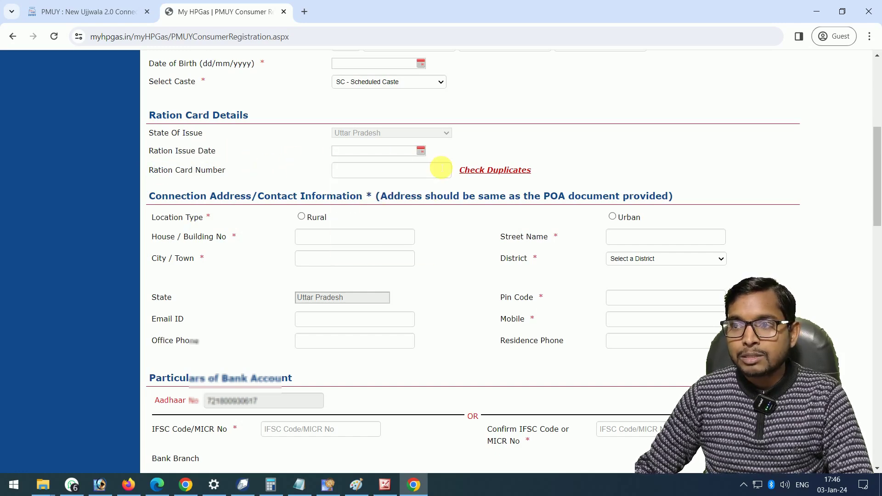
pyautogui.click(385, 172)
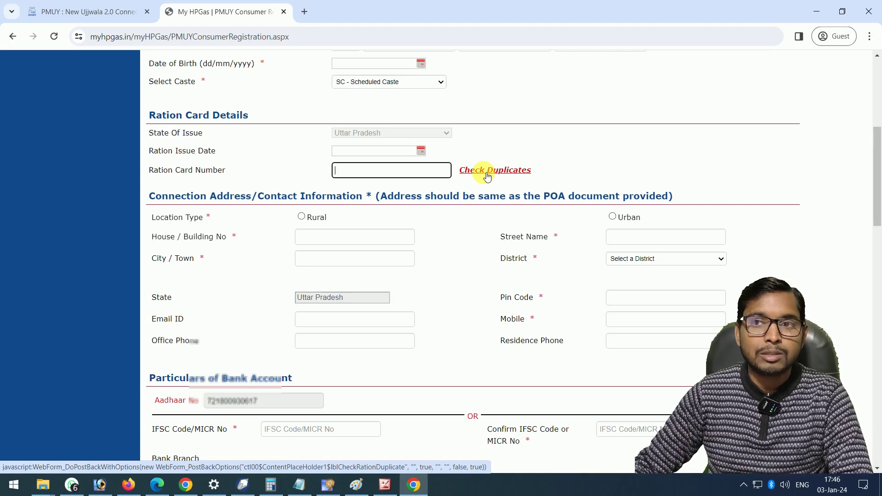
# Set the location type to Rural and examine the house, street, city and district fields of the connection address.
pyautogui.click(302, 216)
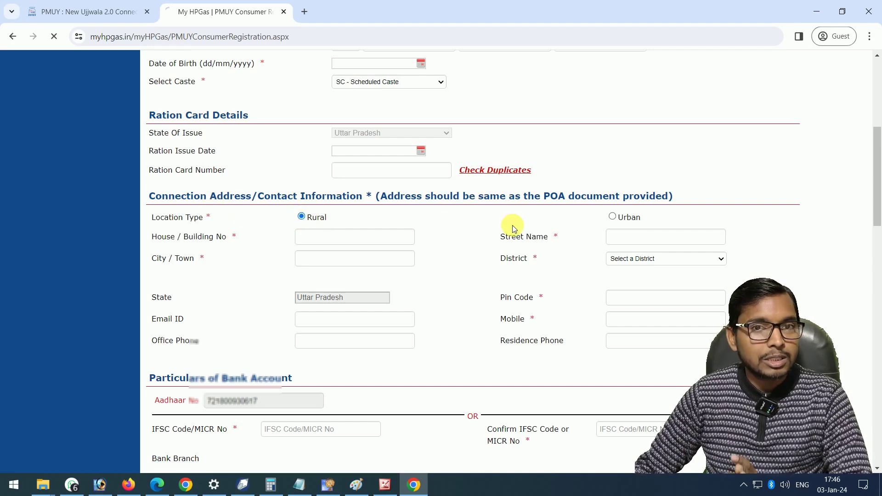
pyautogui.scroll(-2, 322, 134)
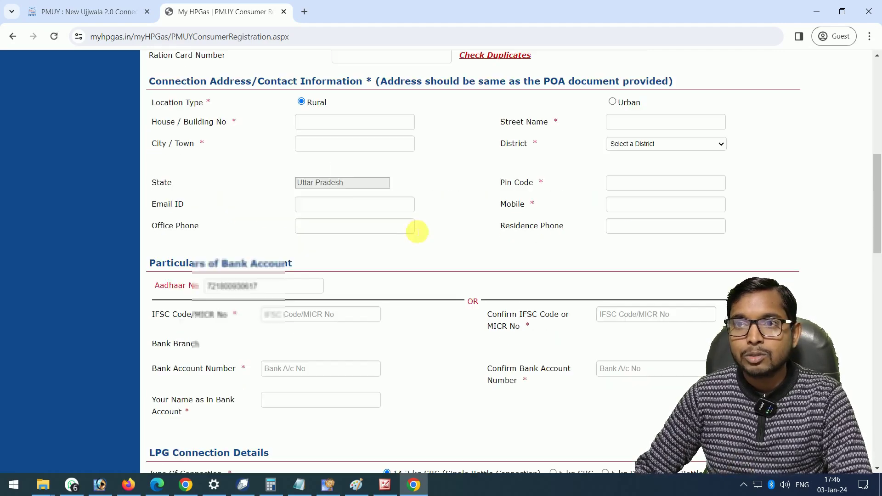
pyautogui.click(314, 124)
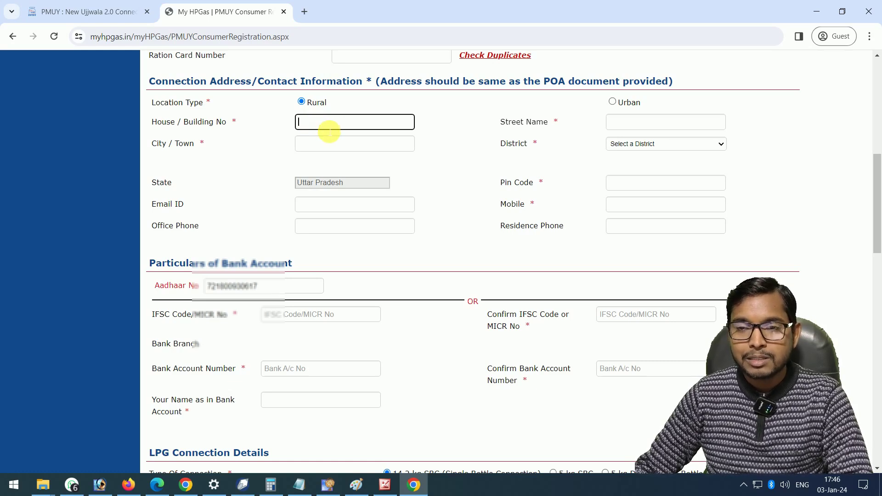
pyautogui.click(626, 124)
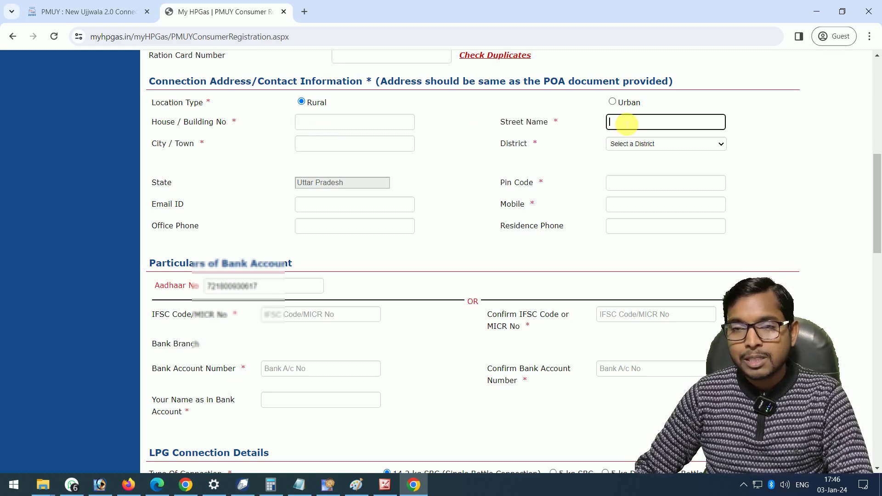
pyautogui.click(252, 156)
pyautogui.click(341, 143)
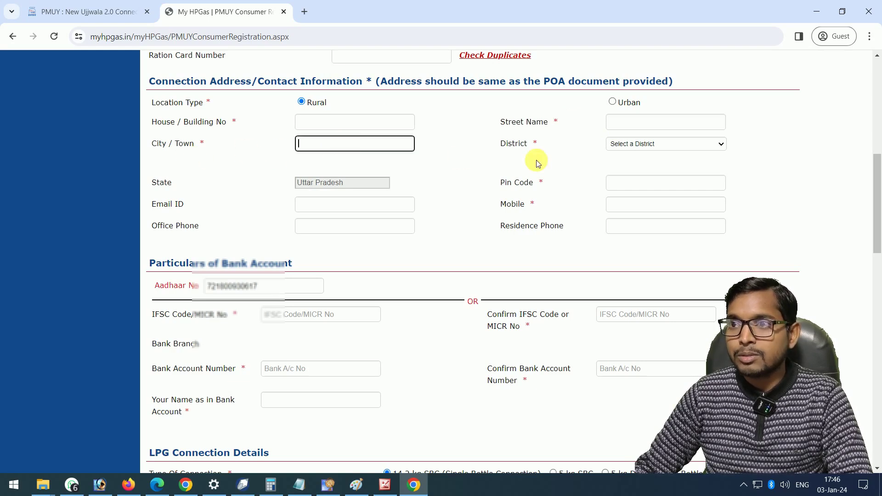
pyautogui.click(636, 144)
pyautogui.click(447, 145)
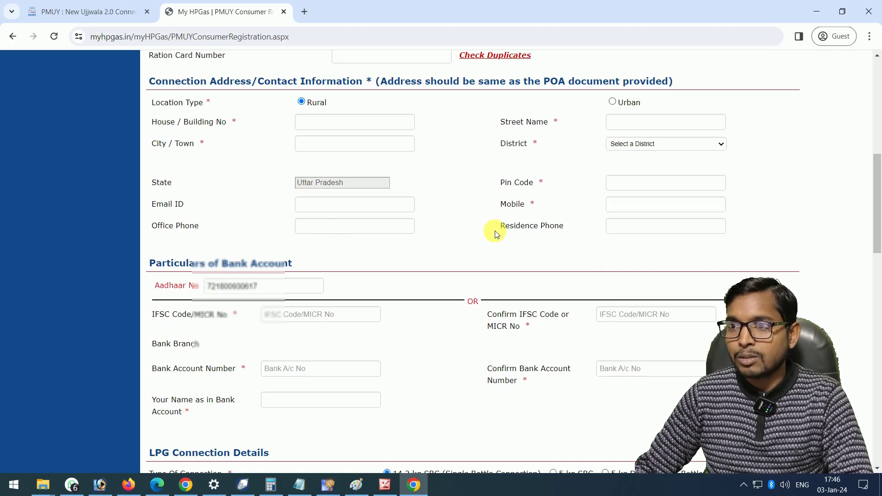
# Examine the Pin Code and Mobile fields in the contact information section.
pyautogui.click(625, 206)
pyautogui.click(625, 184)
pyautogui.click(624, 204)
pyautogui.click(624, 184)
pyautogui.click(625, 204)
pyautogui.click(626, 183)
pyautogui.click(620, 207)
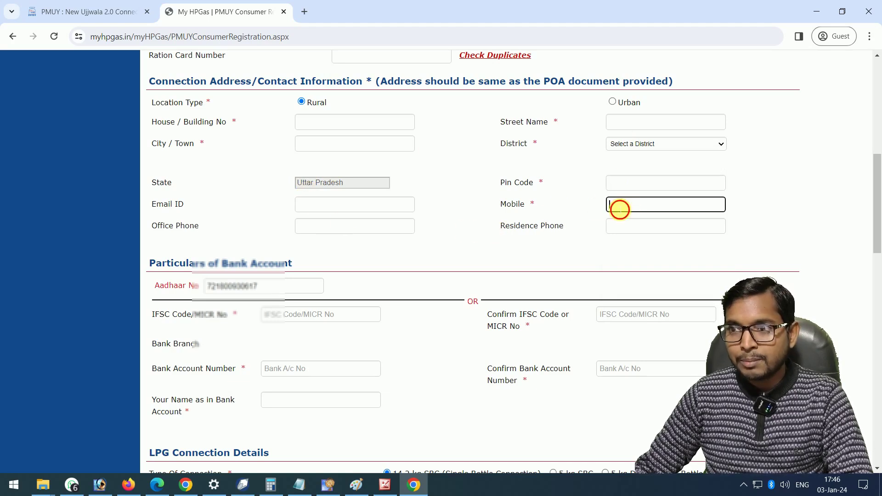
pyautogui.click(619, 183)
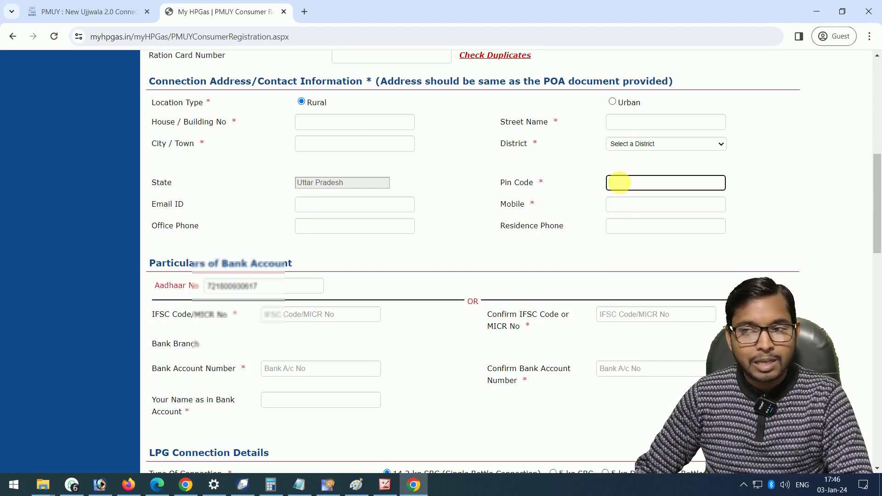
# Examine the Particulars of Bank Account section, including the Aadhaar, IFSC/MICR code, account number and account holder name fields with their confirmation fields.
pyautogui.scroll(-2, 414, 196)
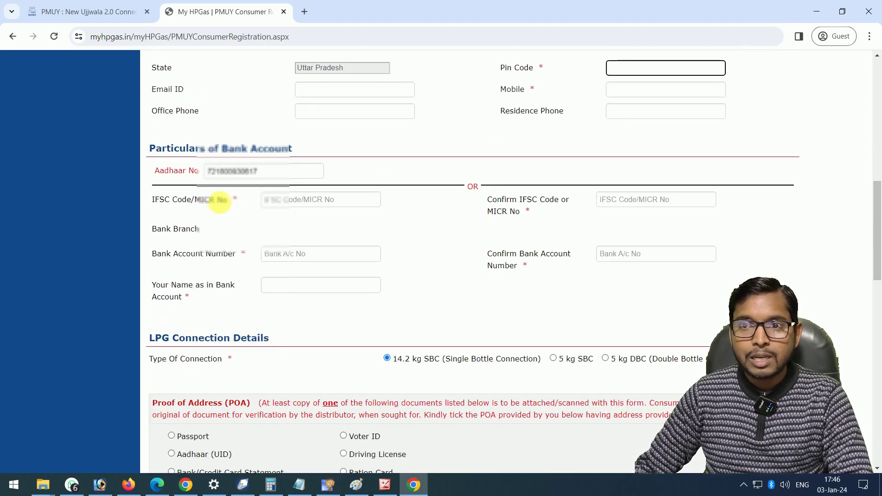
pyautogui.moveTo(205, 171); pyautogui.dragTo(285, 173)
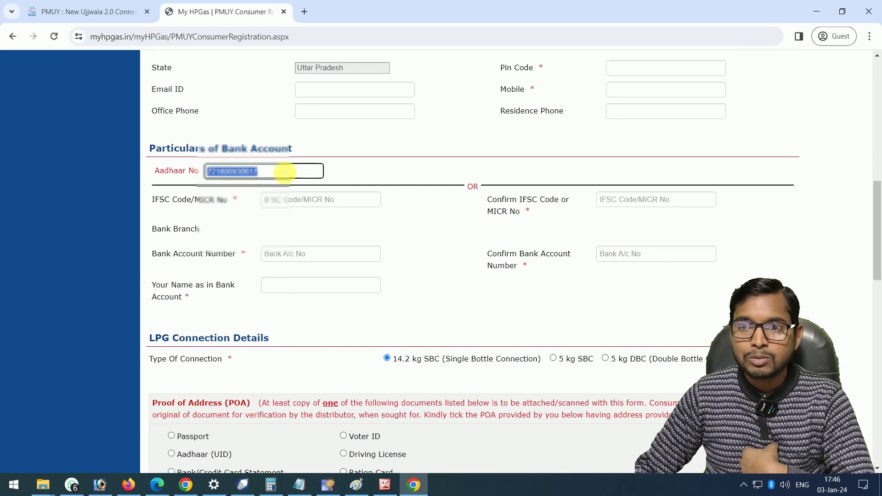
pyautogui.click(288, 209)
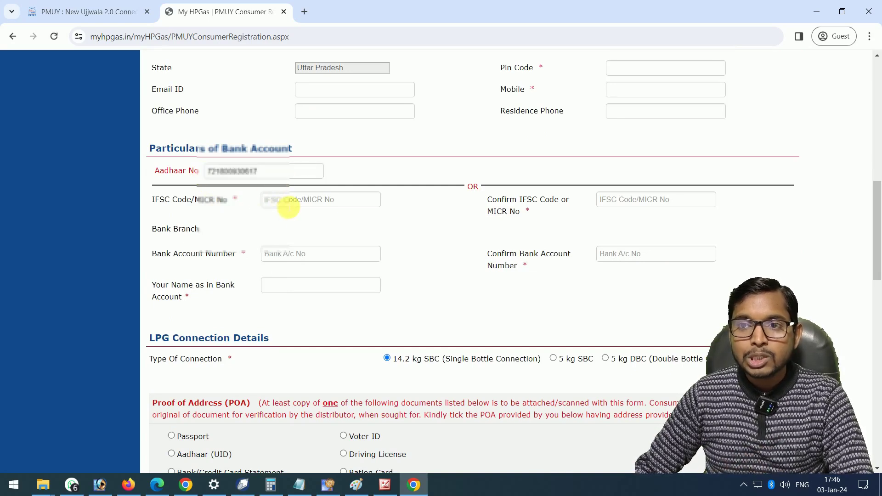
pyautogui.click(280, 203)
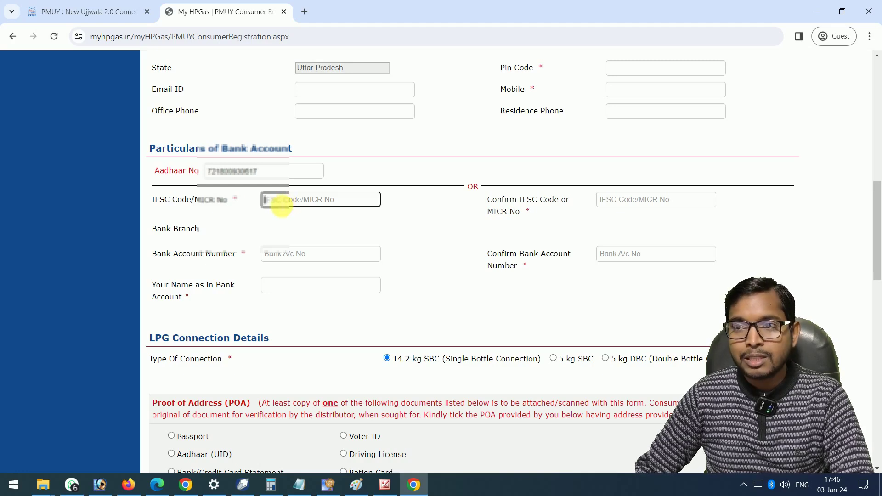
pyautogui.click(649, 200)
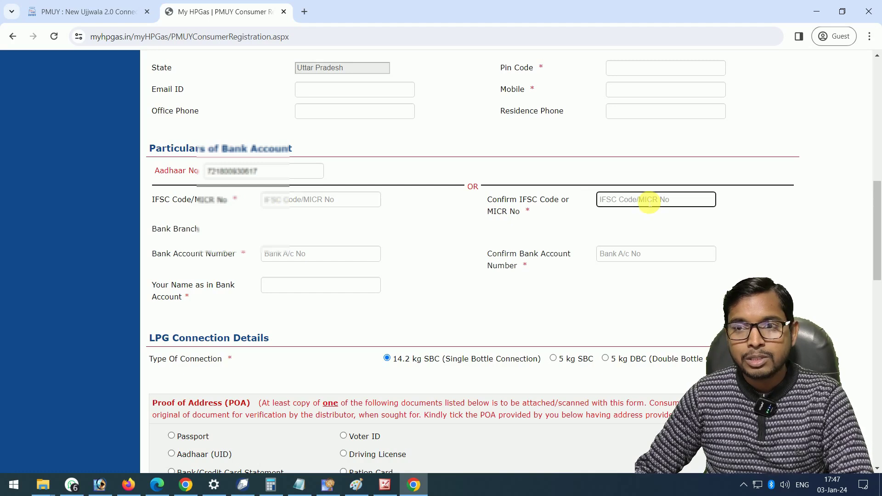
pyautogui.click(319, 257)
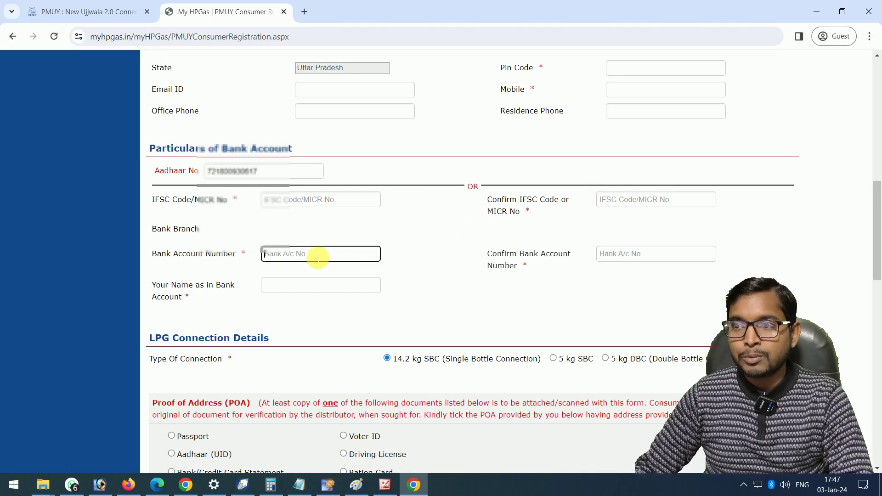
pyautogui.click(612, 260)
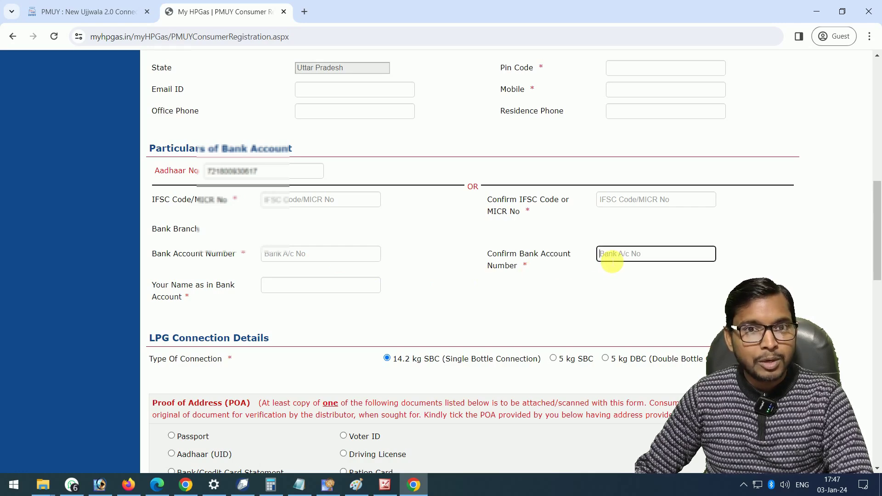
pyautogui.scroll(-3, 363, 273)
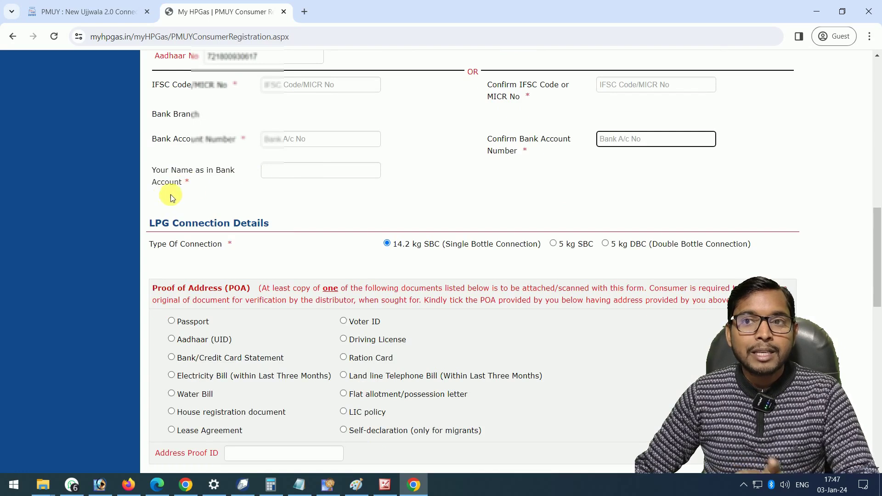
pyautogui.click(280, 177)
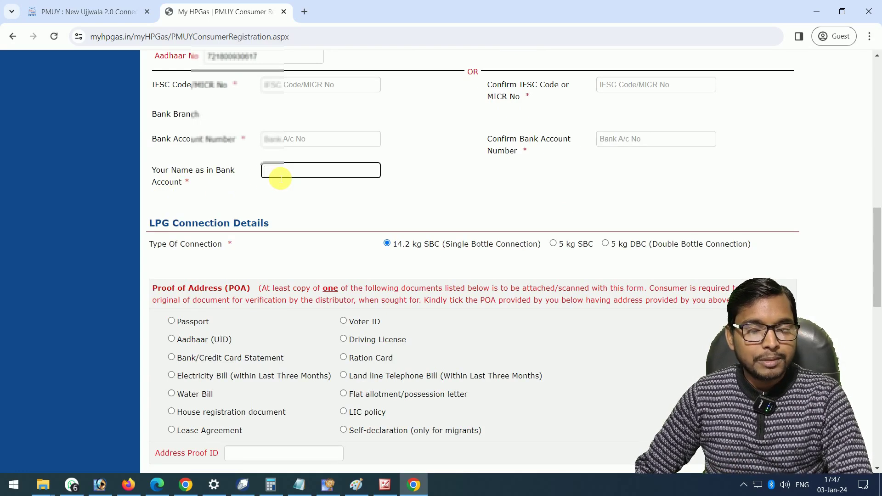
pyautogui.click(294, 186)
# Examine the connection type and proof of address options, and the documents required in the Upload Section.
pyautogui.scroll(-1, 368, 211)
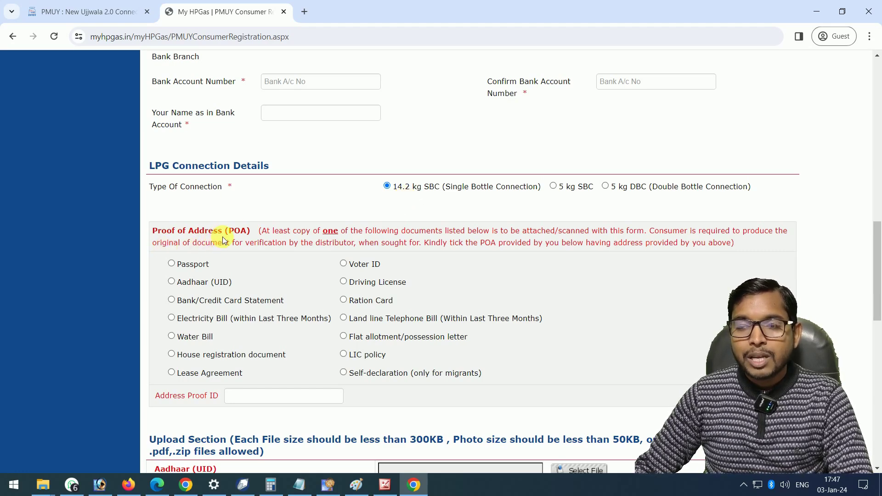
pyautogui.scroll(-1, 235, 236)
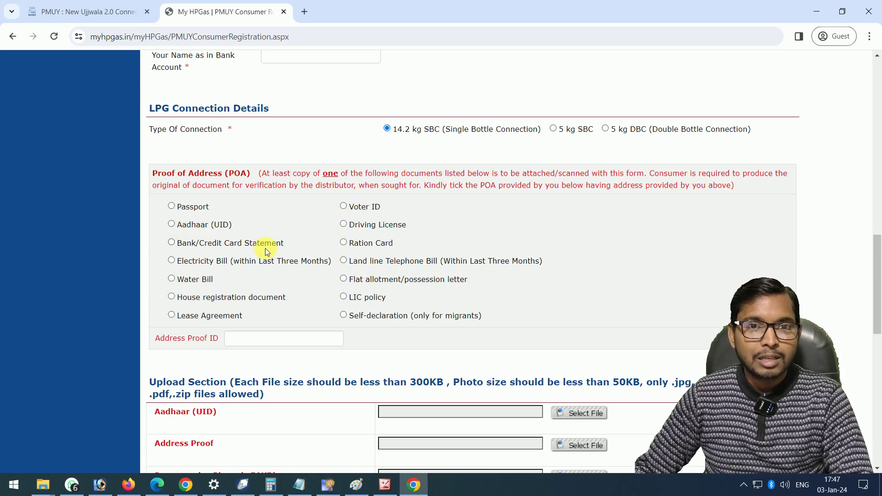
pyautogui.scroll(-4, 266, 248)
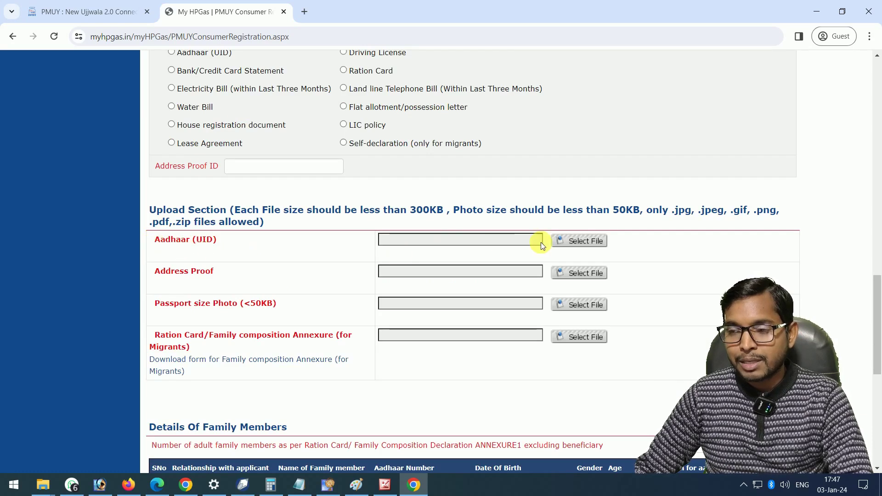
pyautogui.moveTo(154, 239); pyautogui.dragTo(225, 244)
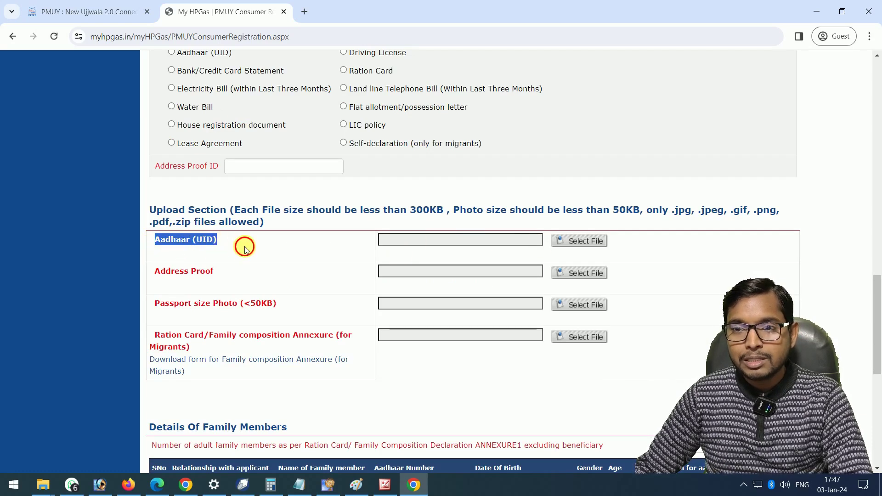
pyautogui.click(243, 246)
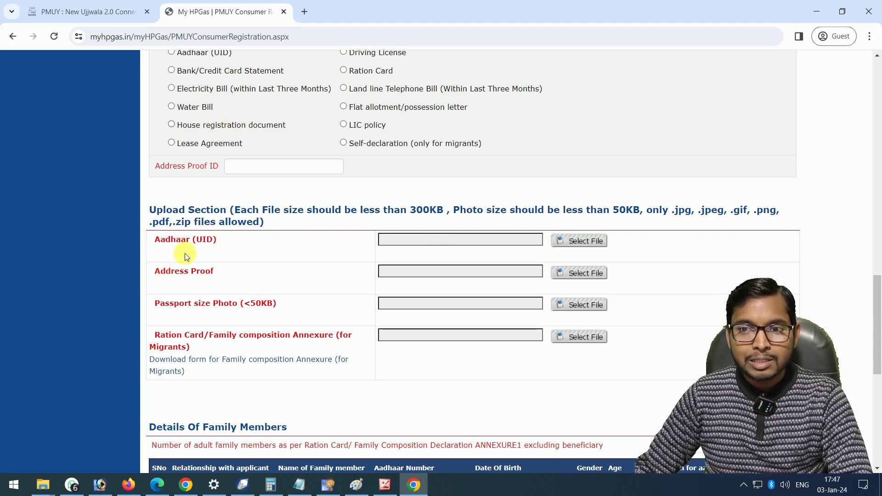
pyautogui.moveTo(152, 274); pyautogui.dragTo(269, 274)
pyautogui.click(268, 274)
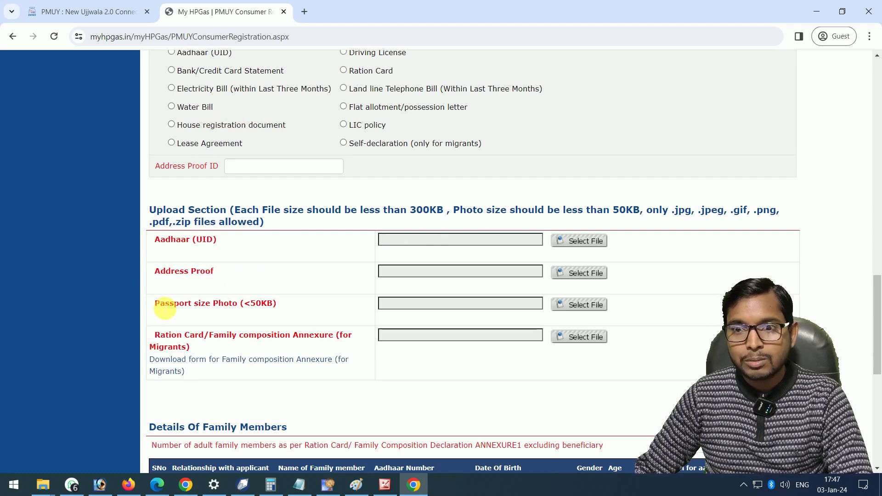
pyautogui.moveTo(155, 304); pyautogui.dragTo(276, 304)
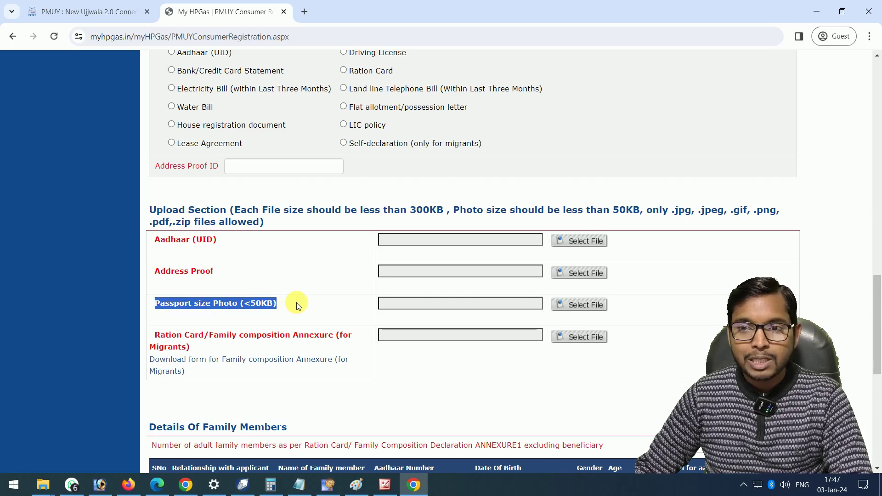
pyautogui.scroll(-1, 295, 305)
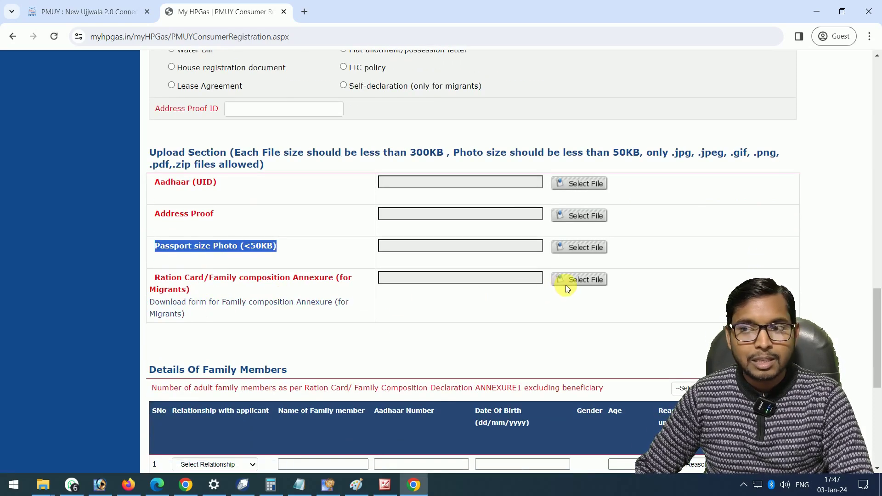
# Examine the Details Of Family Members table with its relationship options, and read through the declaration text.
pyautogui.scroll(-3, 413, 296)
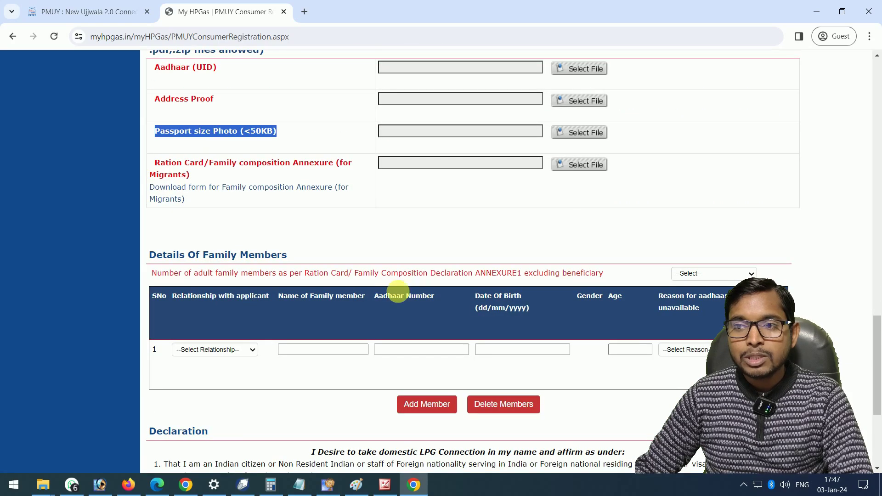
pyautogui.scroll(-1, 288, 288)
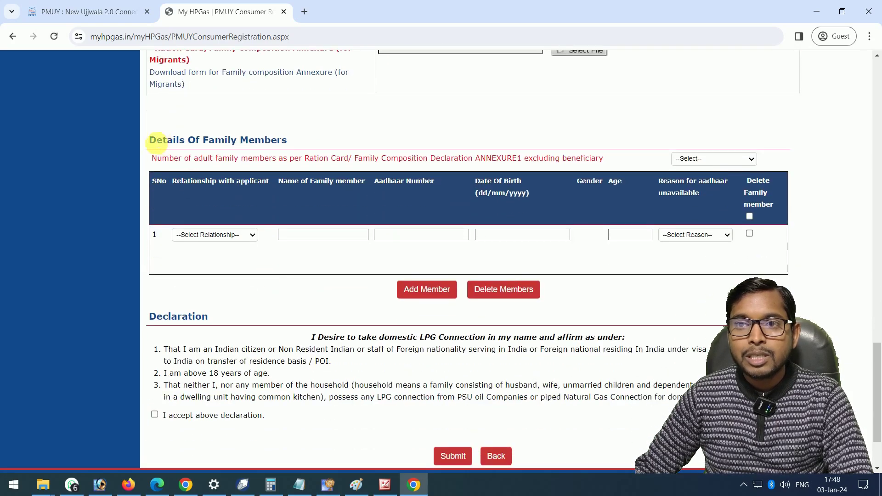
pyautogui.click(240, 237)
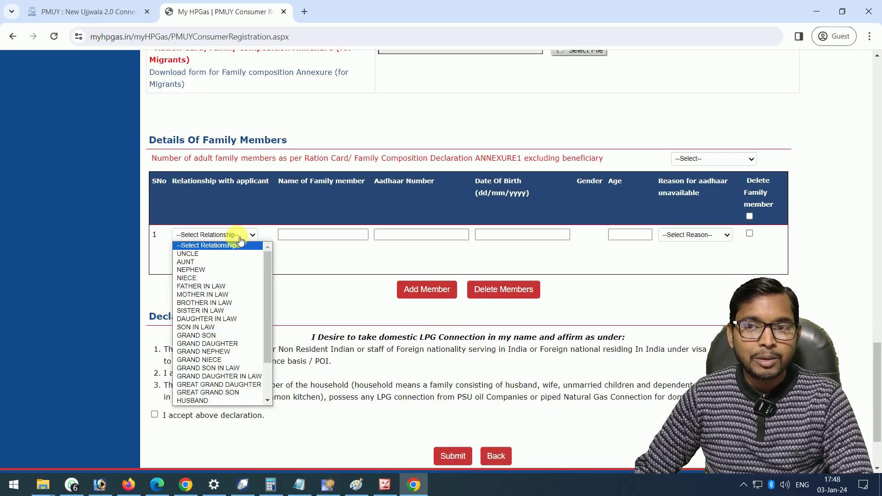
pyautogui.click(239, 237)
pyautogui.click(243, 236)
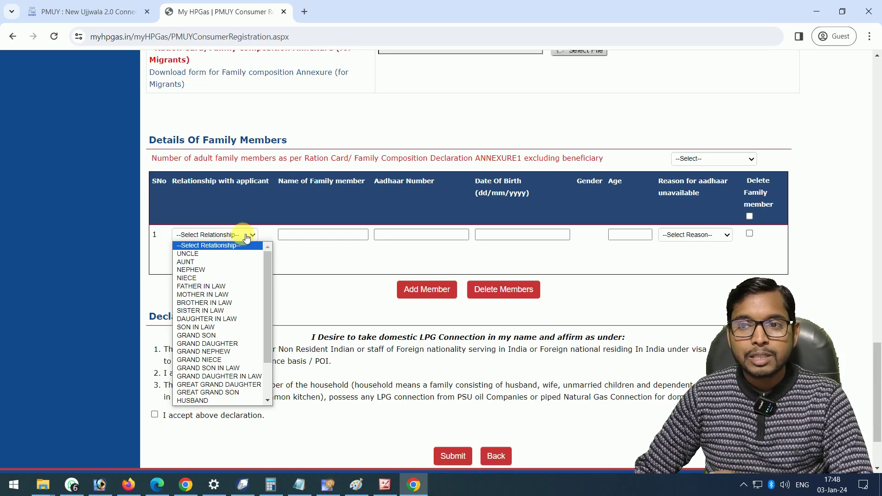
pyautogui.click(247, 236)
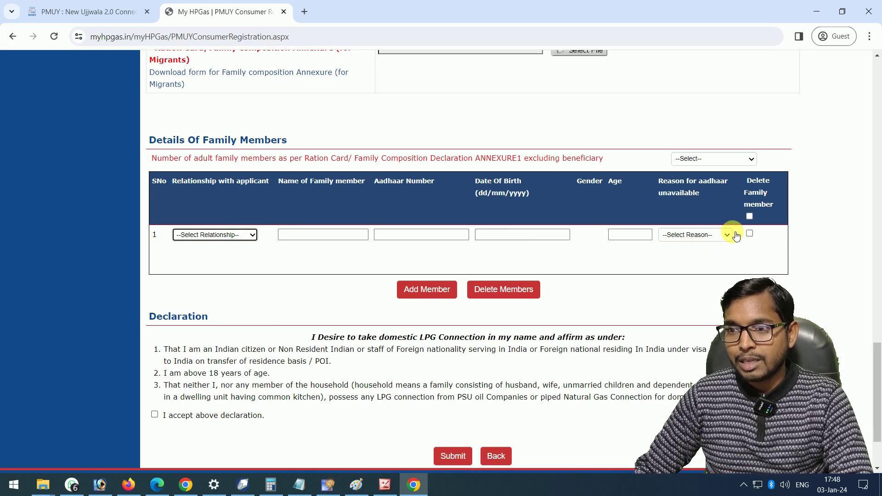
pyautogui.click(452, 301)
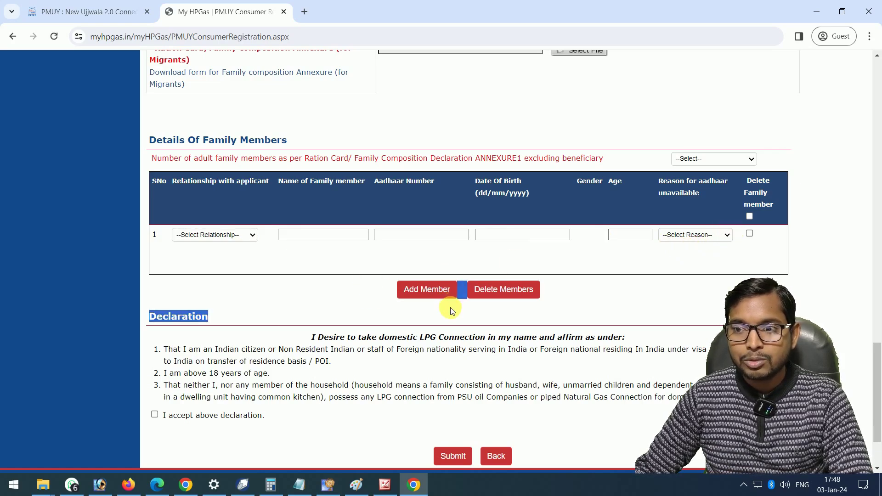
pyautogui.scroll(-1, 298, 373)
pyautogui.scroll(-2, 298, 373)
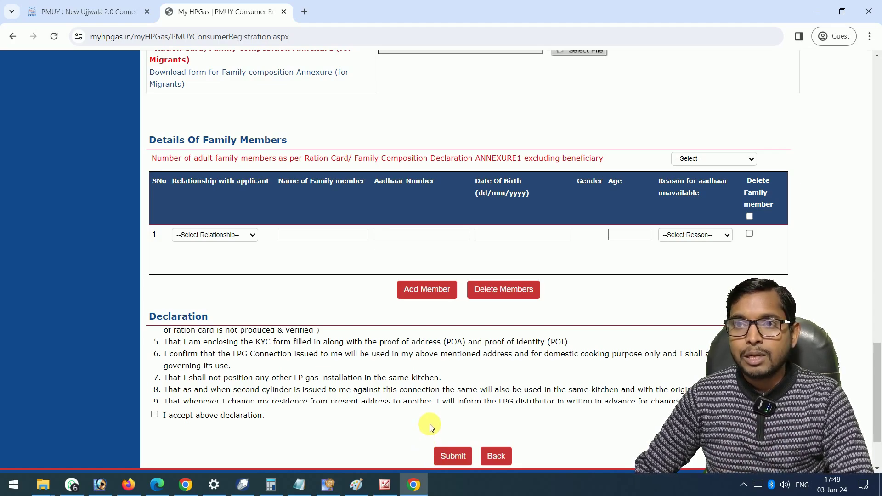
# Open the registration status check page and set the connection type to Ujjwala.
pyautogui.press('Home')
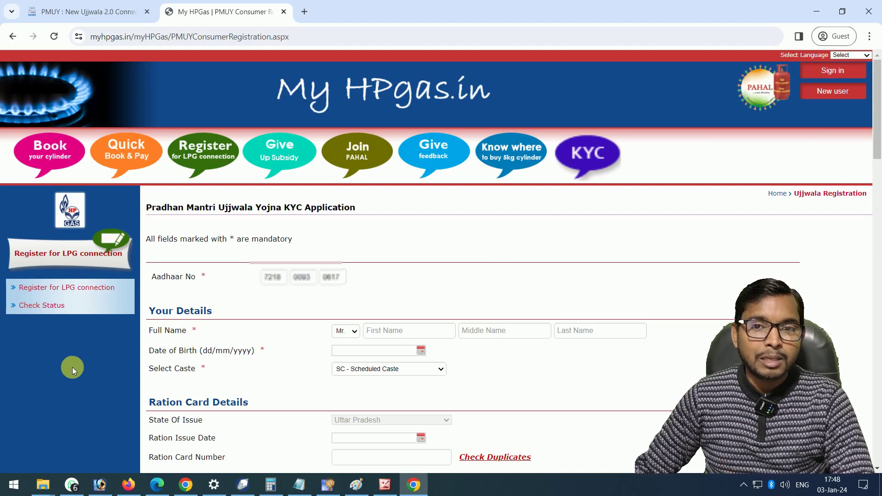
pyautogui.click(40, 308)
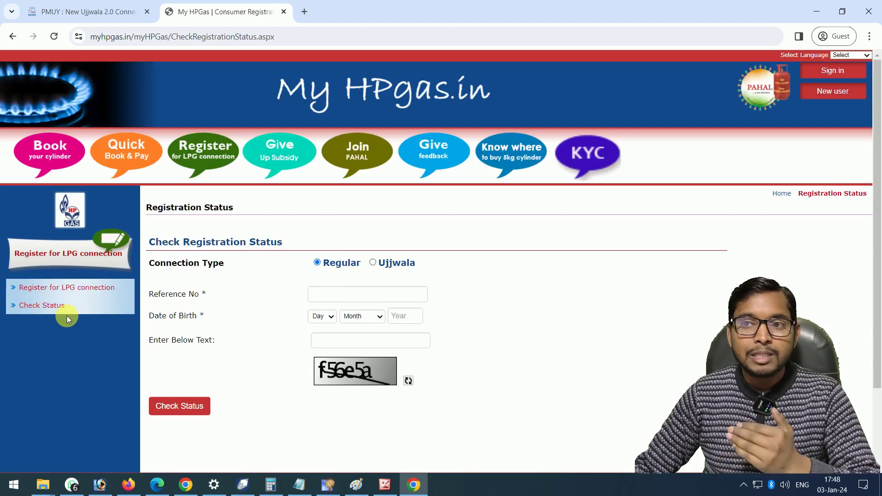
pyautogui.click(375, 264)
# Examine the reference number, date of birth and captcha text fields of the registration status form.
pyautogui.click(325, 296)
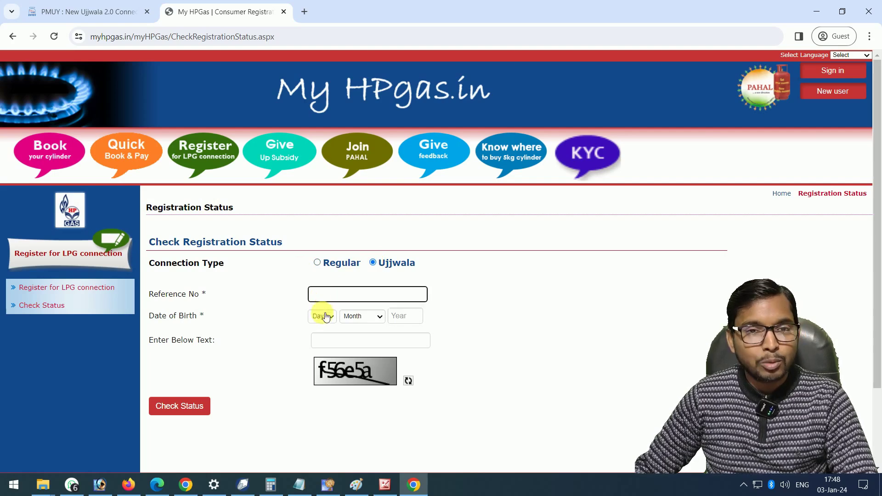
pyautogui.click(326, 318)
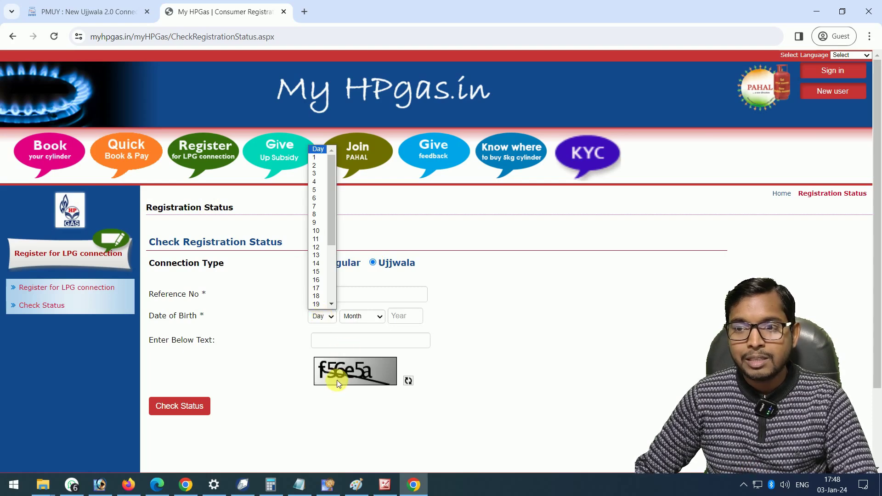
pyautogui.click(349, 341)
pyautogui.click(239, 376)
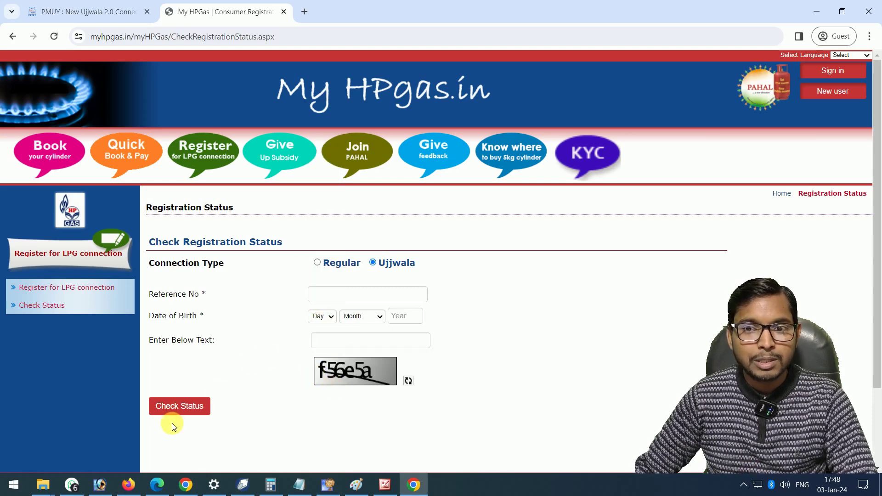